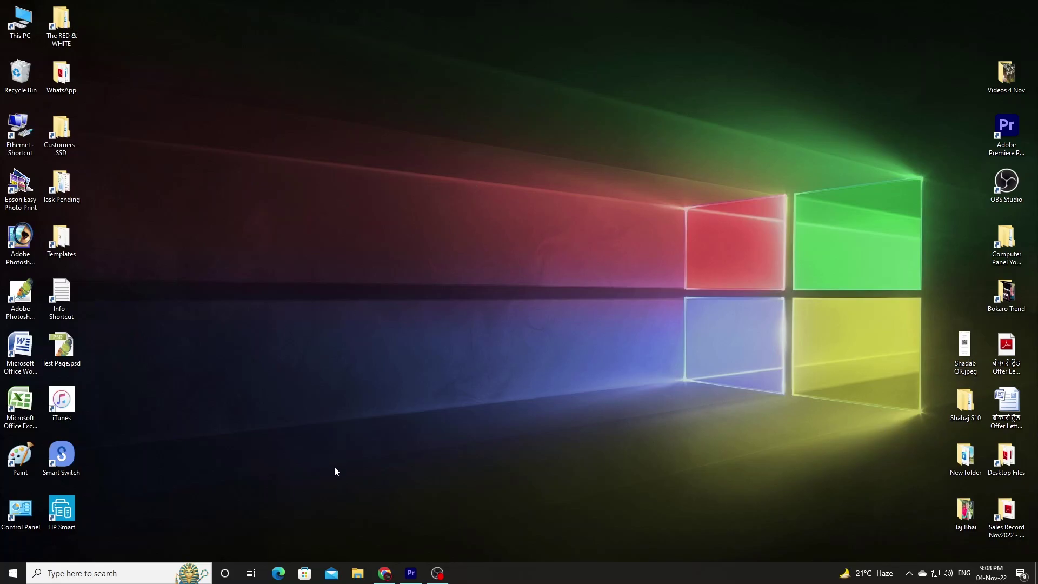
Restore the Chrome window from the taskbar to a New Tab page.
{"action": "left_click", "coordinate": [384, 577]}
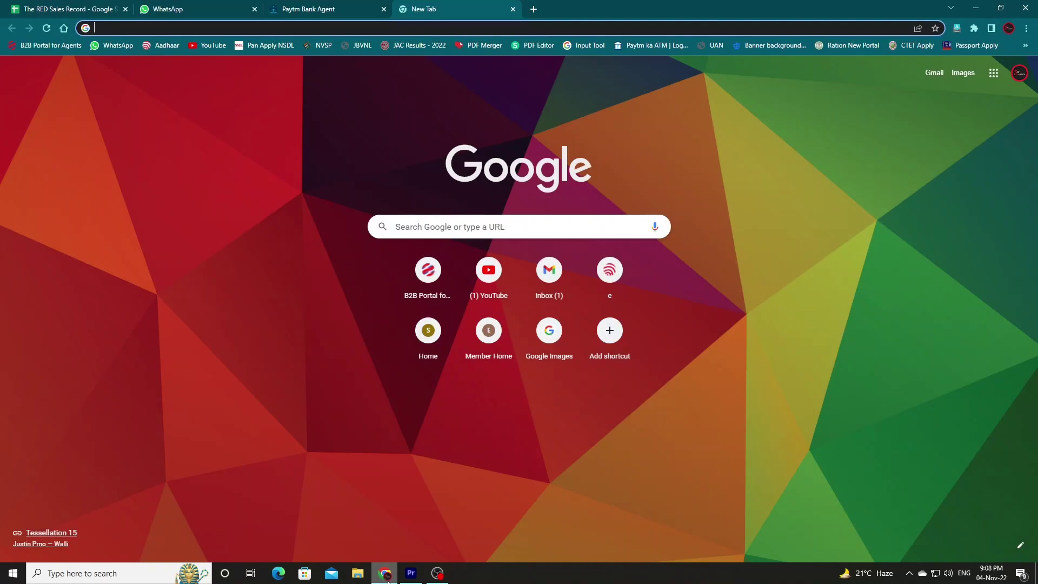
Search Google for 'jeevan pramaan', open jeevanpramaan.gov.in, and go to its Download Application page.
{"action": "left_click", "coordinate": [430, 227]}
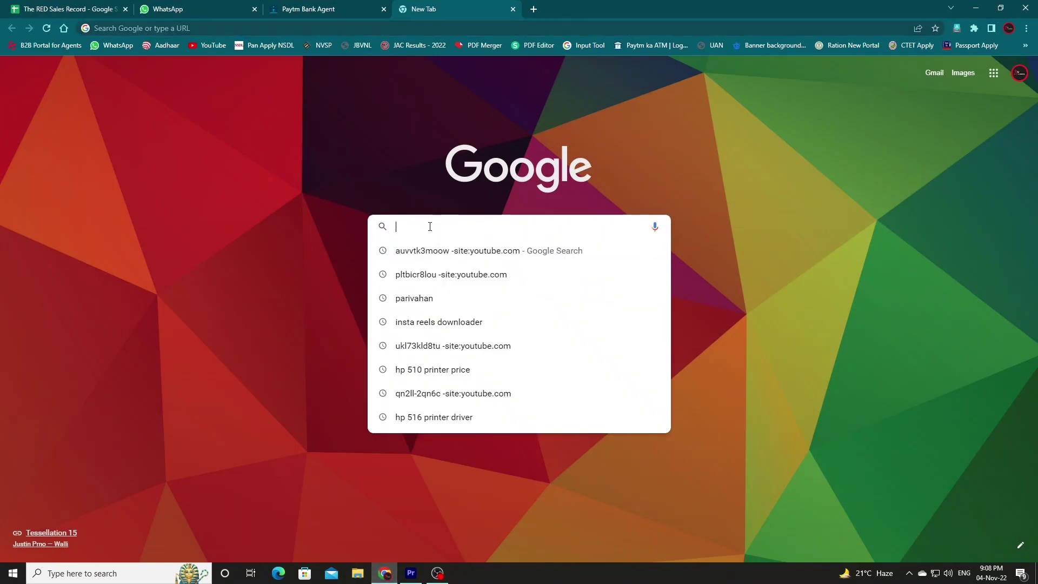
{"action": "type", "text": "jeeva"}
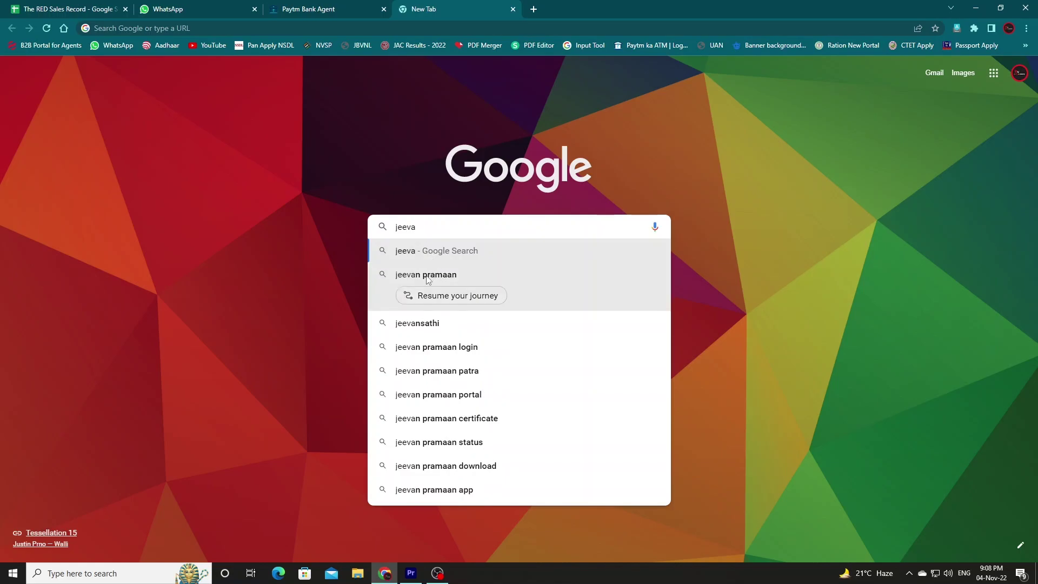
{"action": "left_click", "coordinate": [423, 275]}
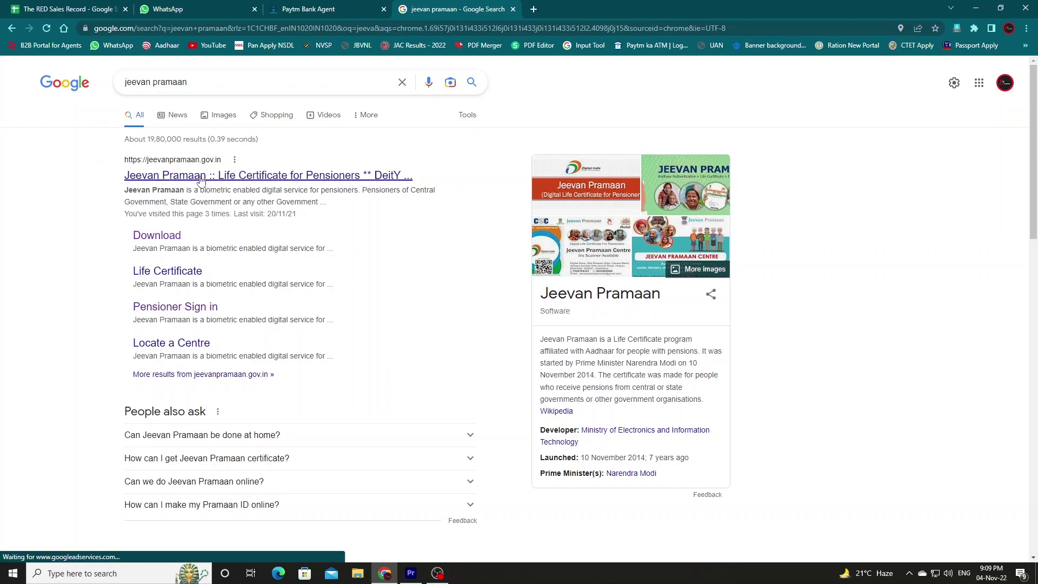
{"action": "left_click", "coordinate": [171, 178]}
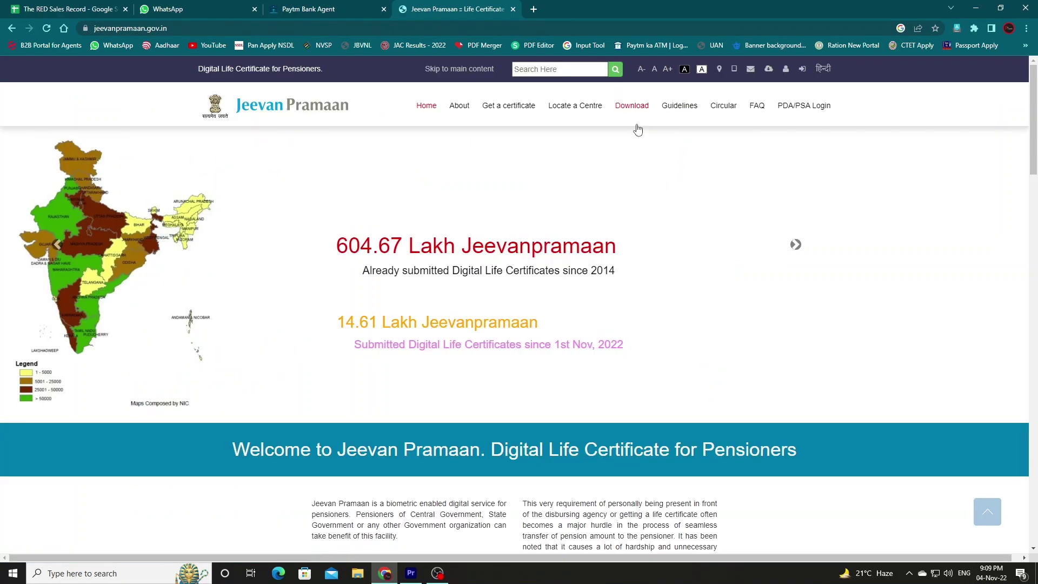
{"action": "left_click", "coordinate": [619, 108]}
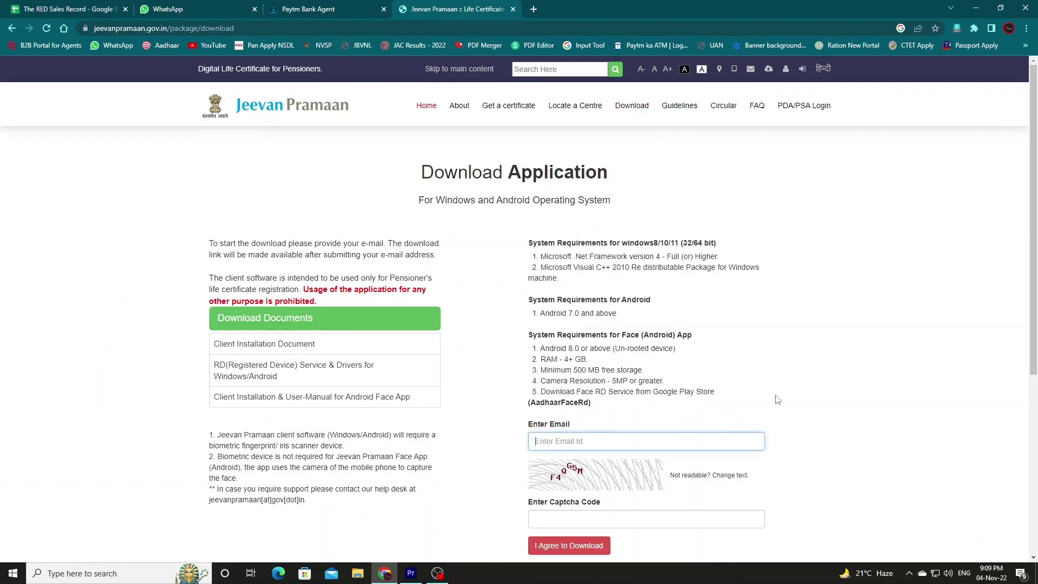
Enter the user's e-mail address and the captcha, agree to download to request the OTP, and open a new tab.
{"action": "scroll", "coordinate": [673, 433], "scroll_direction": "down", "scroll_amount": 3}
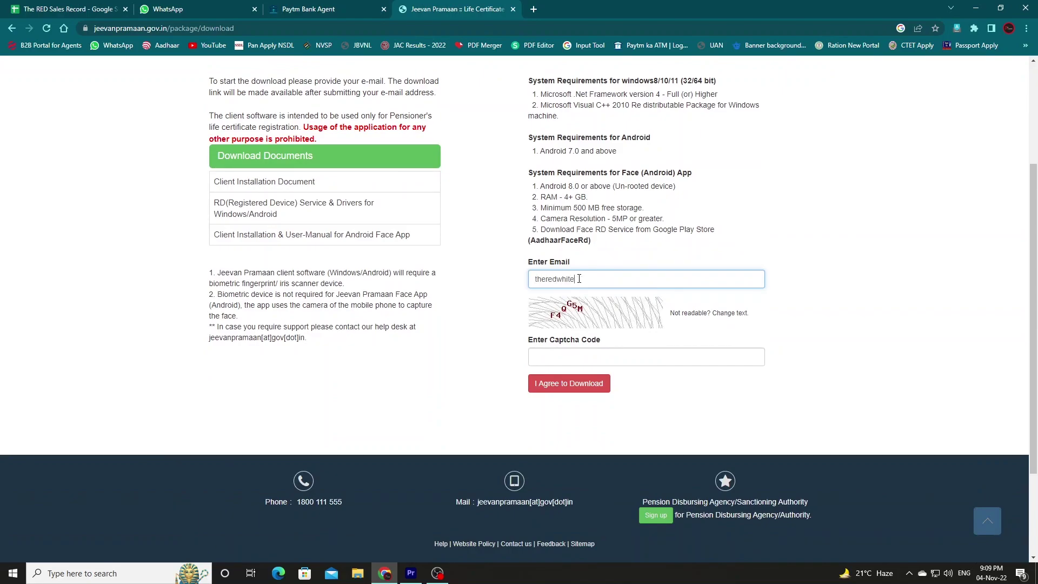
{"action": "left_click", "coordinate": [565, 356]}
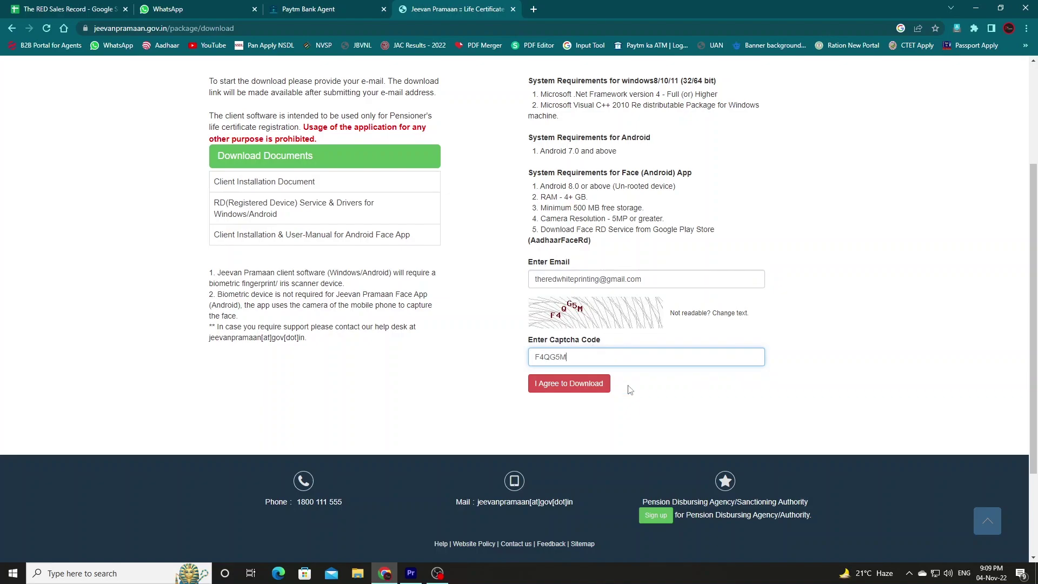
{"action": "left_click", "coordinate": [566, 385]}
{"action": "left_click", "coordinate": [623, 129]}
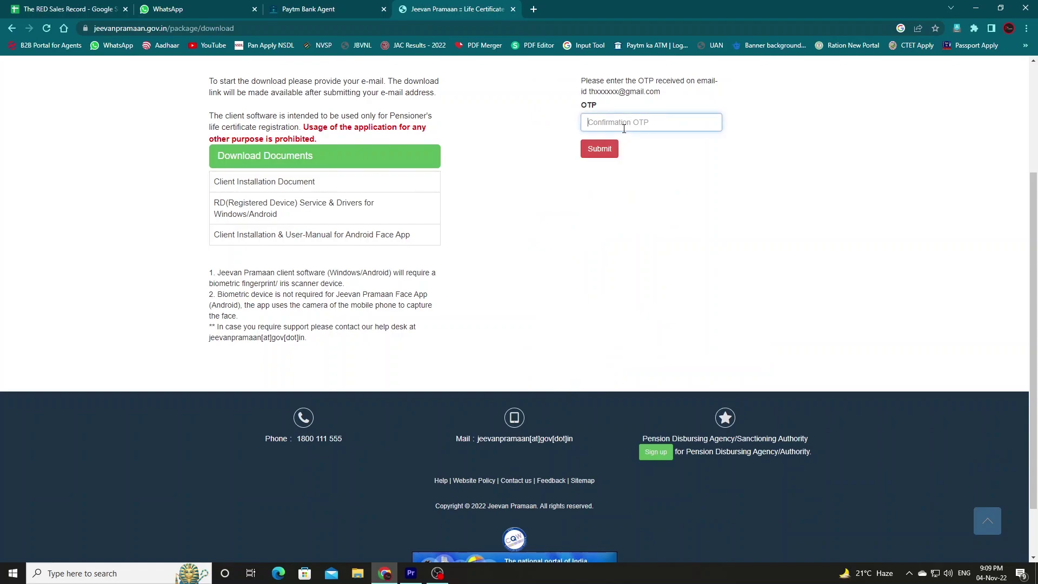
{"action": "left_click", "coordinate": [534, 9]}
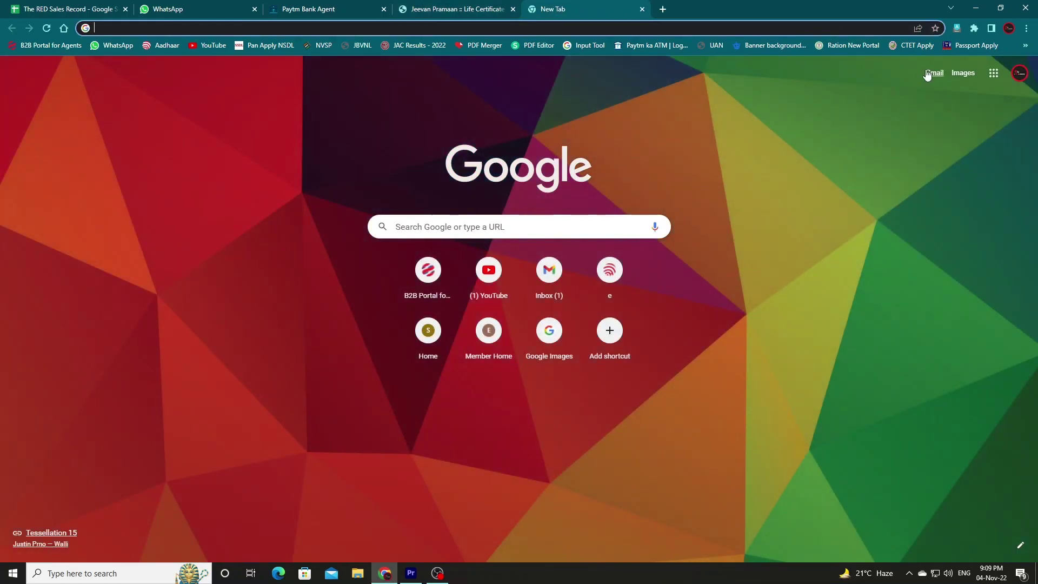
Copy the OTP from the JeevanPramaan Gmail message and submit it to reveal the download links.
{"action": "left_click", "coordinate": [934, 73]}
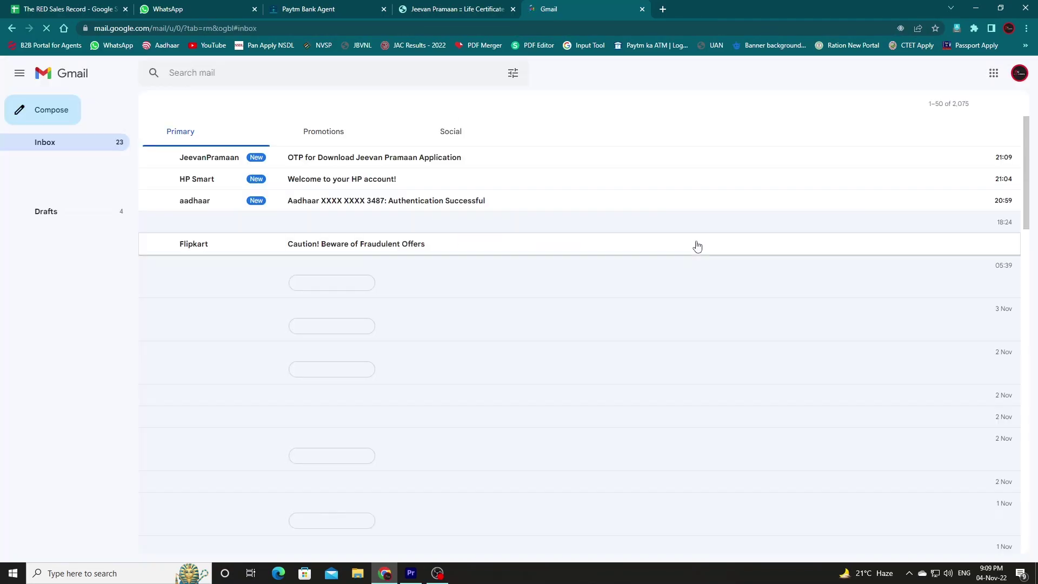
{"action": "left_click", "coordinate": [378, 157]}
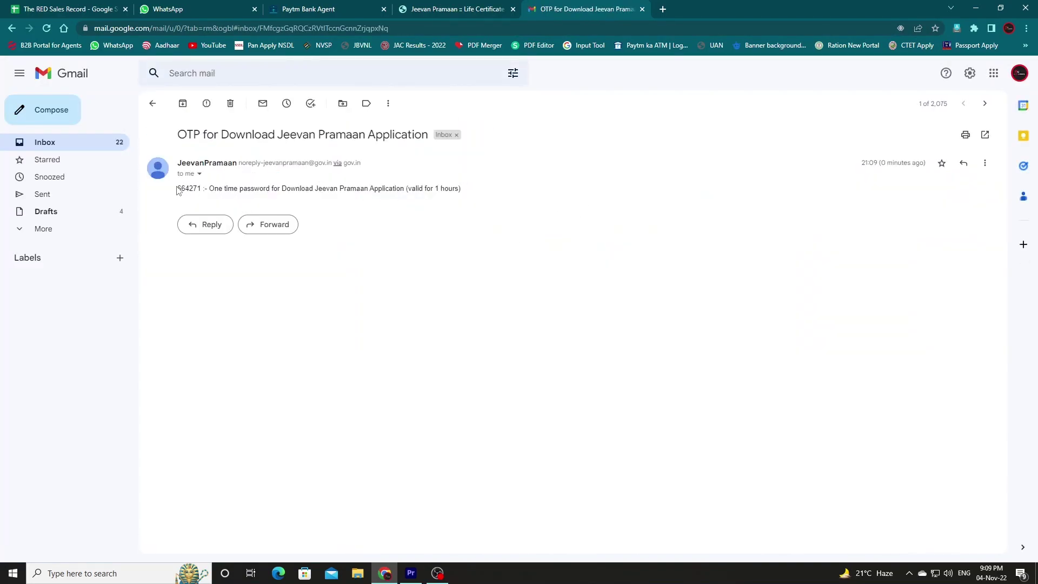
{"action": "left_click", "coordinate": [466, 7]}
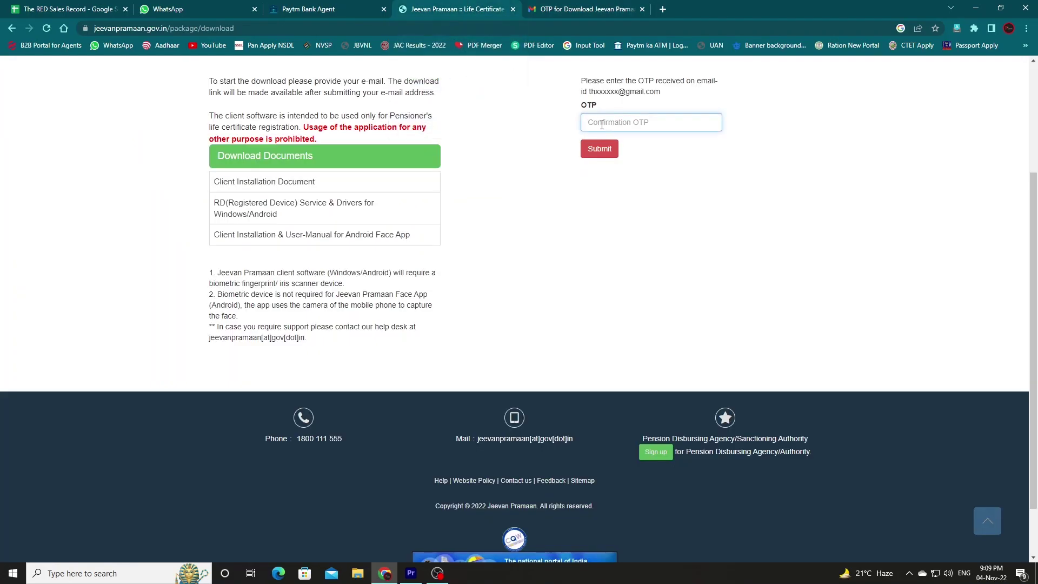
{"action": "left_click", "coordinate": [599, 149]}
{"action": "scroll", "coordinate": [677, 164], "scroll_direction": "up", "scroll_amount": 3}
{"action": "scroll", "coordinate": [677, 164], "scroll_direction": "up", "scroll_amount": 1}
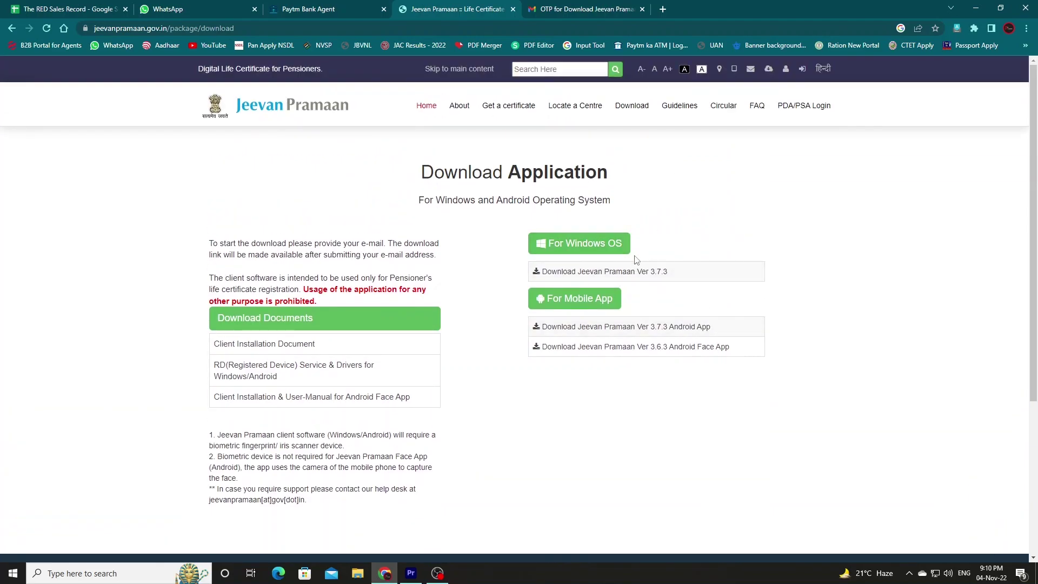
Request the Windows Ver 3.7.3 download link by e-mail, acknowledge the notice, and return to Gmail.
{"action": "left_click", "coordinate": [579, 275]}
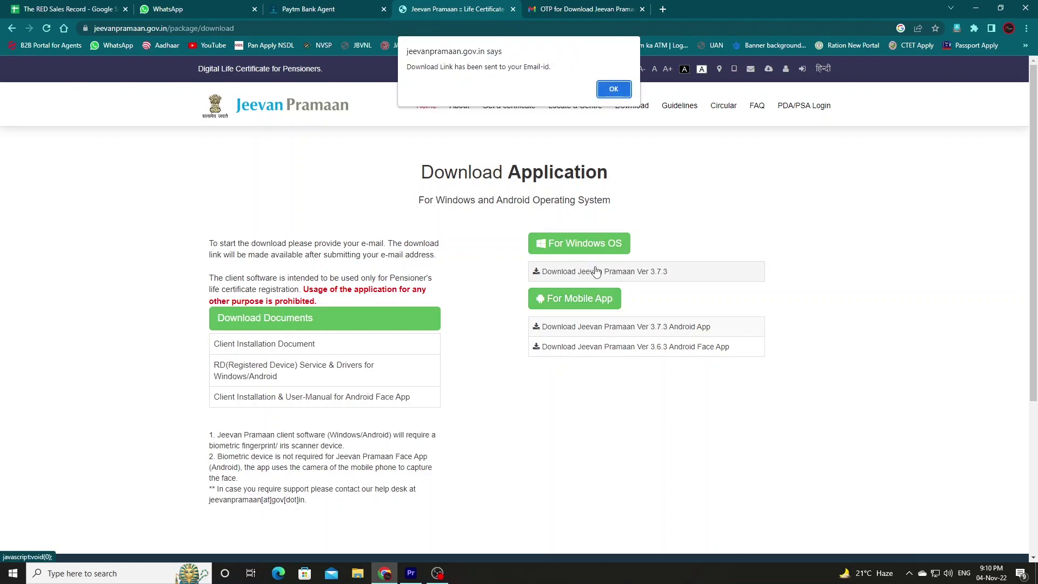
{"action": "left_click", "coordinate": [612, 89]}
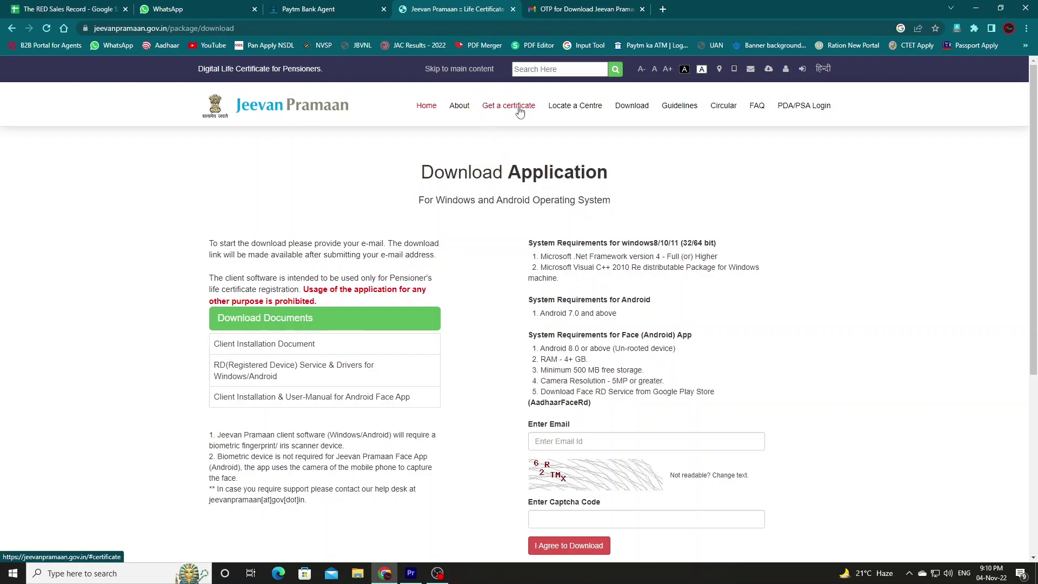
{"action": "left_click", "coordinate": [554, 5]}
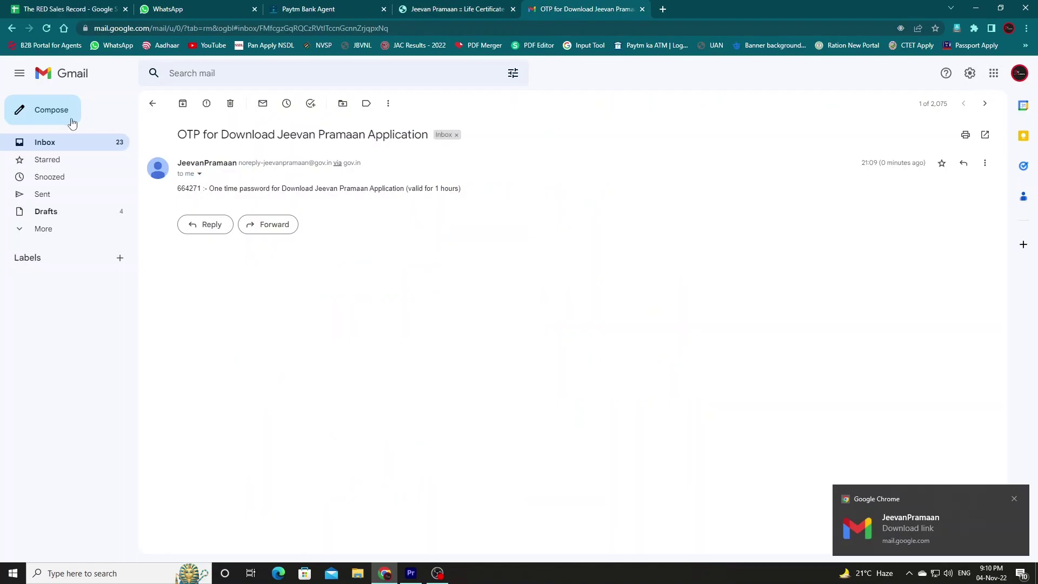
Download the Jeevan pramaan Installer zip from the 'Download link' email, then show the desktop.
{"action": "left_click", "coordinate": [52, 142]}
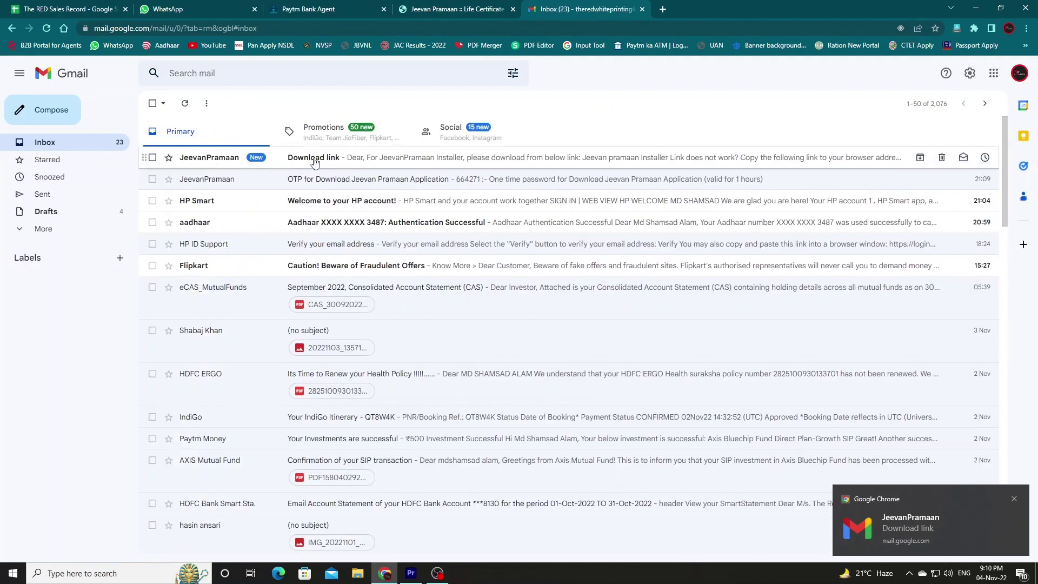
{"action": "left_click", "coordinate": [314, 162]}
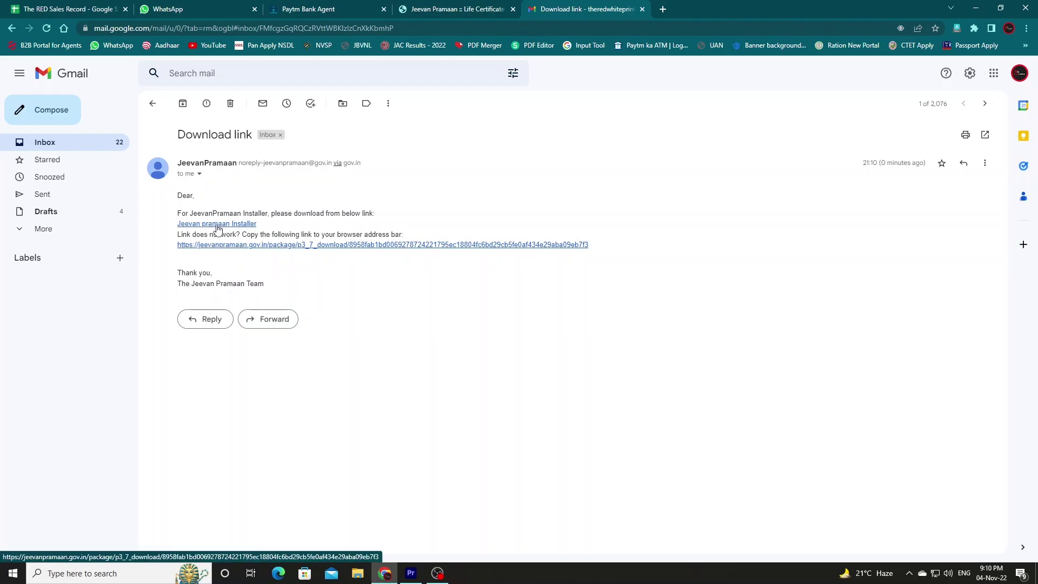
{"action": "left_click", "coordinate": [217, 225]}
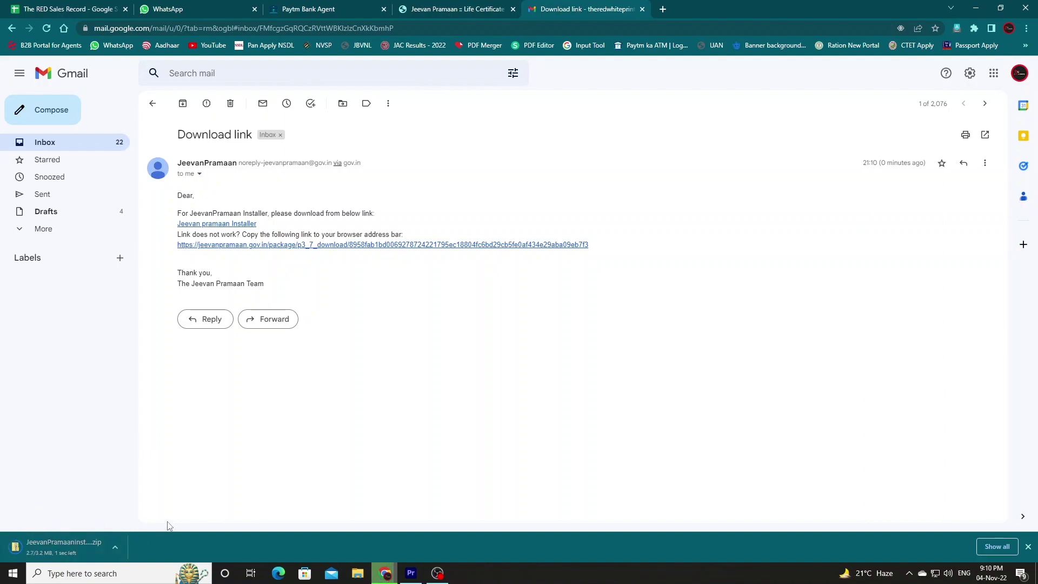
{"action": "key", "text": "super+d"}
Extract the JeevanPramaanInstallerW zip in the WhatsApp folder and open the extracted installer folder.
{"action": "double_click", "coordinate": [61, 76]}
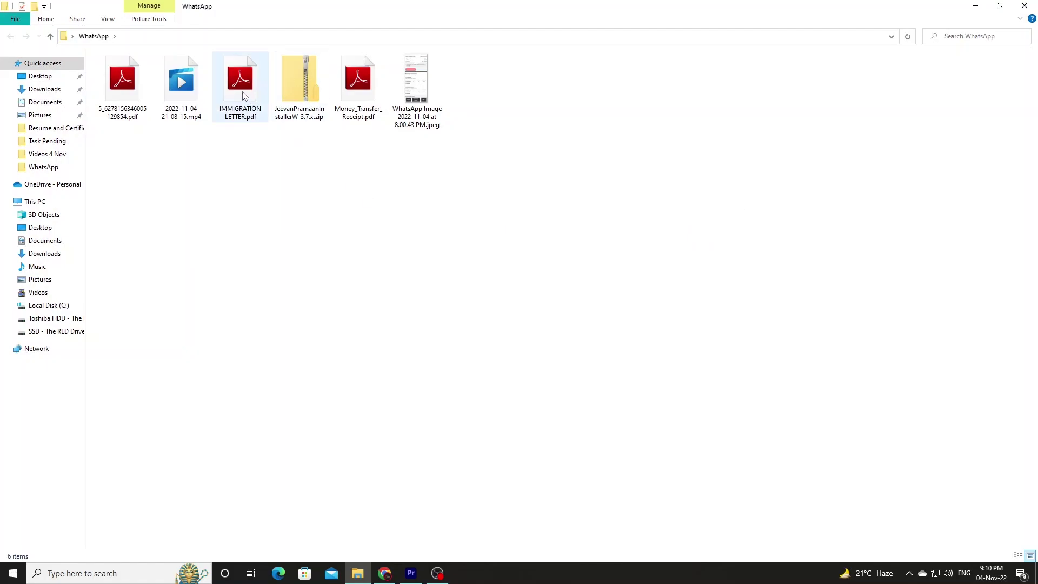
{"action": "left_click", "coordinate": [303, 91]}
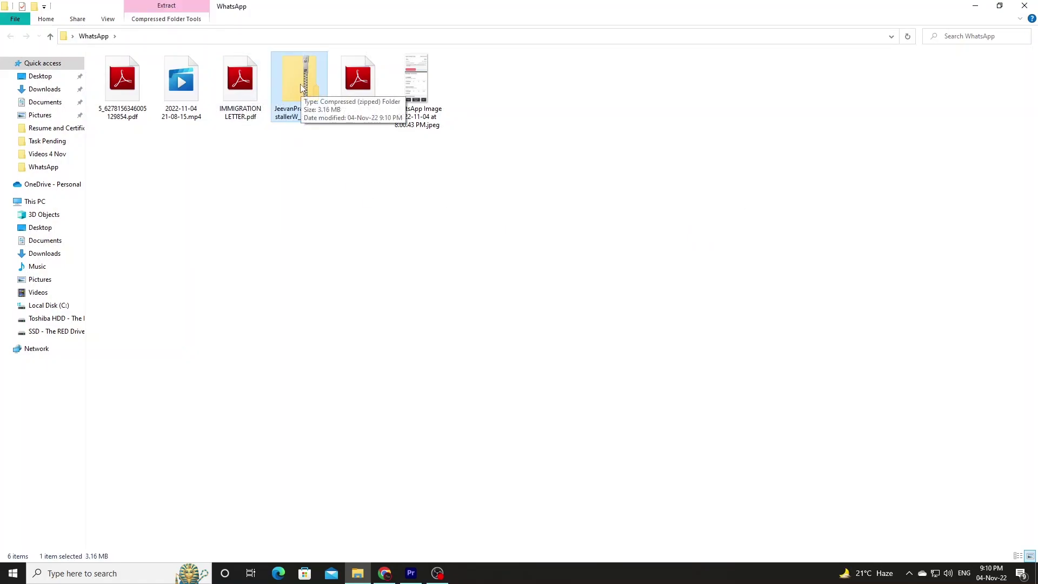
{"action": "right_click", "coordinate": [299, 84]}
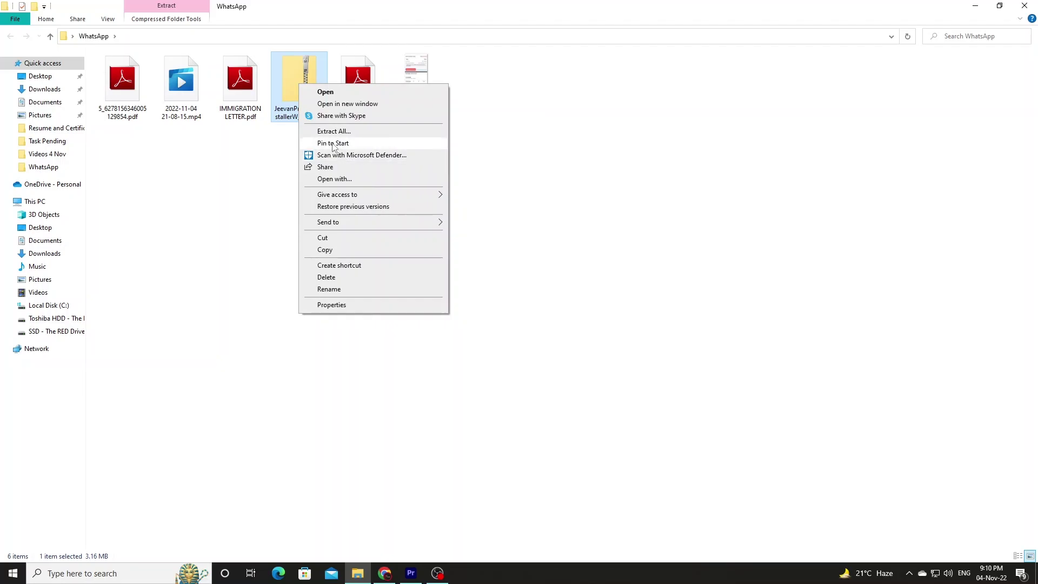
{"action": "left_click", "coordinate": [334, 131]}
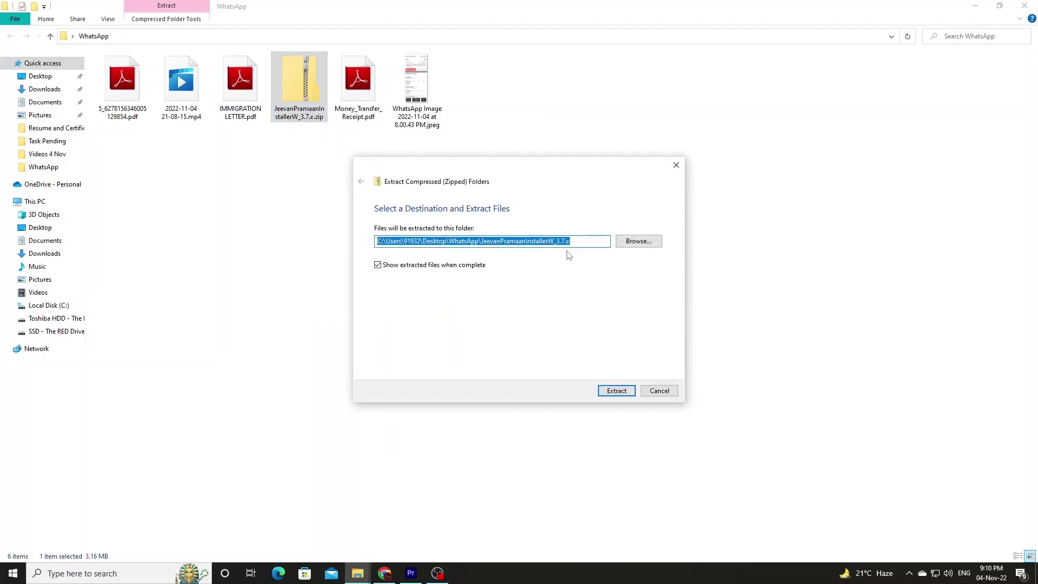
{"action": "left_click", "coordinate": [619, 390]}
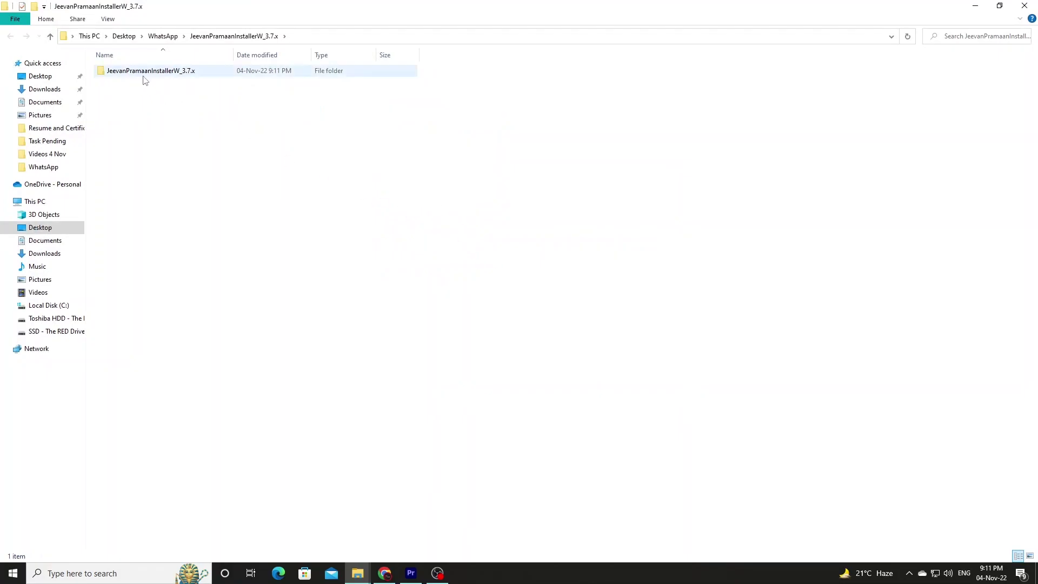
{"action": "left_click", "coordinate": [163, 73]}
{"action": "double_click", "coordinate": [163, 72]}
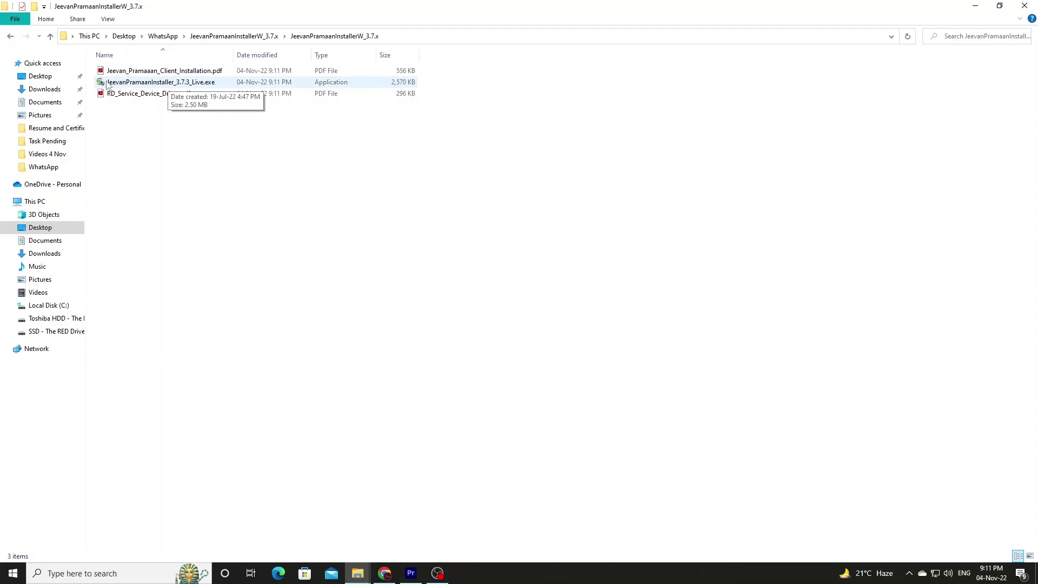
Install JeevanPramaanInstaller_3.7.3_Live.exe to the default folder with the Morpho device component included.
{"action": "double_click", "coordinate": [130, 82]}
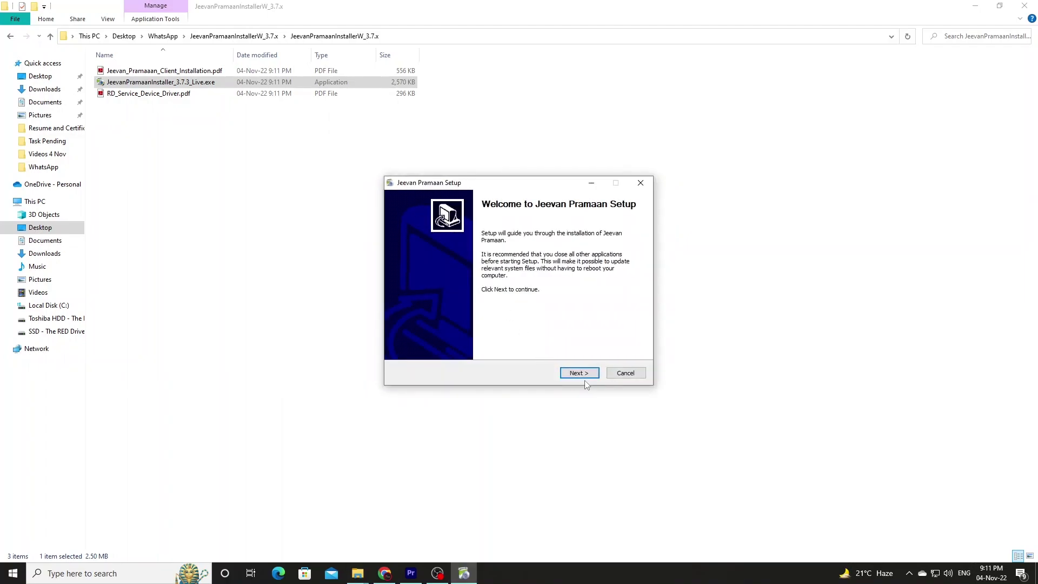
{"action": "left_click", "coordinate": [579, 373]}
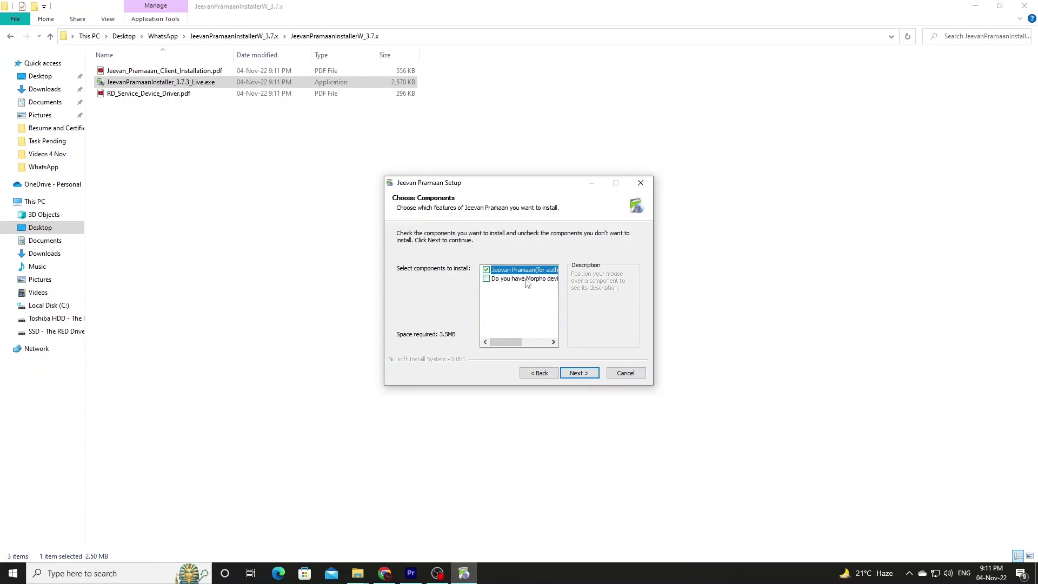
{"action": "left_click", "coordinate": [487, 279]}
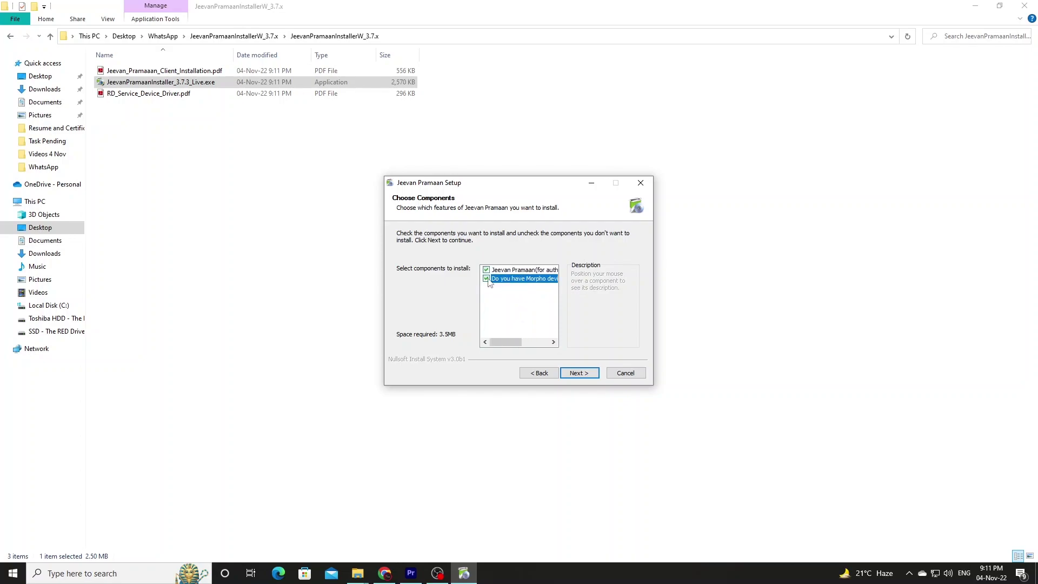
{"action": "left_click", "coordinate": [579, 373]}
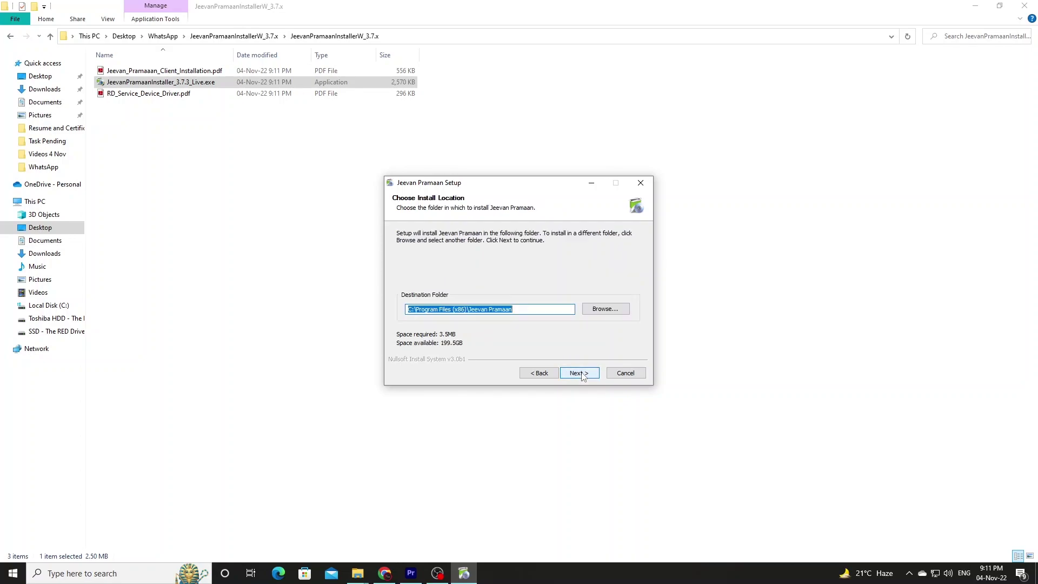
{"action": "left_click", "coordinate": [581, 374]}
{"action": "left_click", "coordinate": [580, 373]}
{"action": "left_click", "coordinate": [579, 373]}
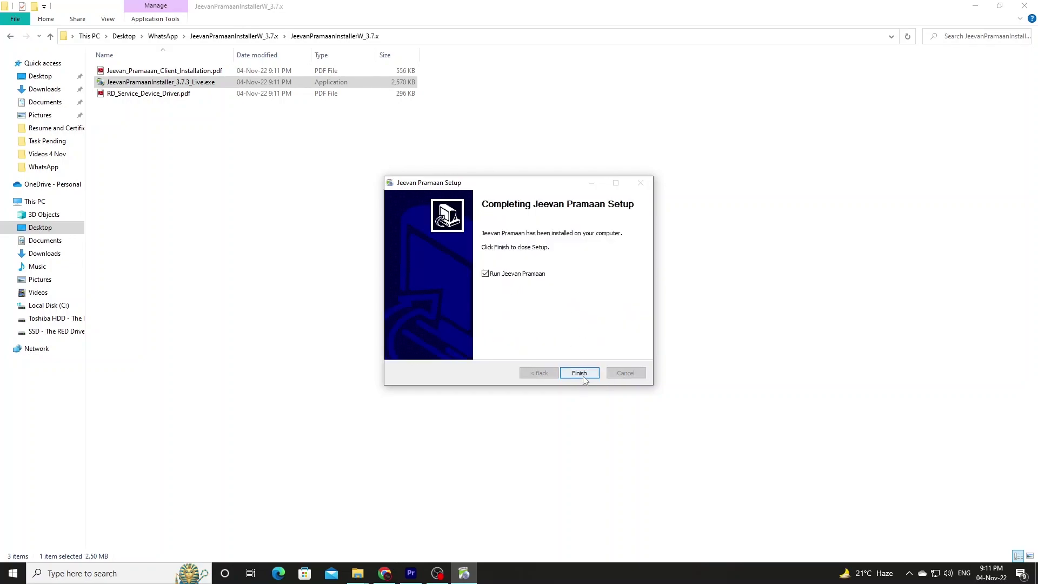
{"action": "left_click", "coordinate": [974, 5]}
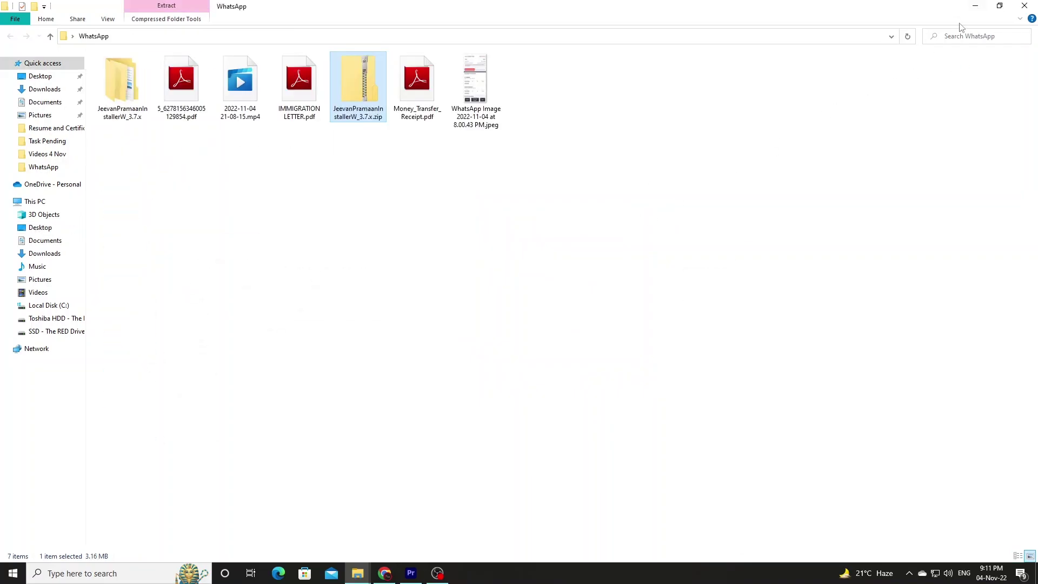
Move the Jeevan Pramaan shortcut near the desktop top, refresh the desktop, and launch the app.
{"action": "left_click", "coordinate": [974, 5]}
{"action": "left_click_drag", "start_coordinate": [102, 37], "coordinate": [349, 87]}
{"action": "right_click", "coordinate": [474, 106]}
{"action": "left_click", "coordinate": [496, 140]}
{"action": "right_click", "coordinate": [496, 140]}
{"action": "left_click", "coordinate": [511, 166]}
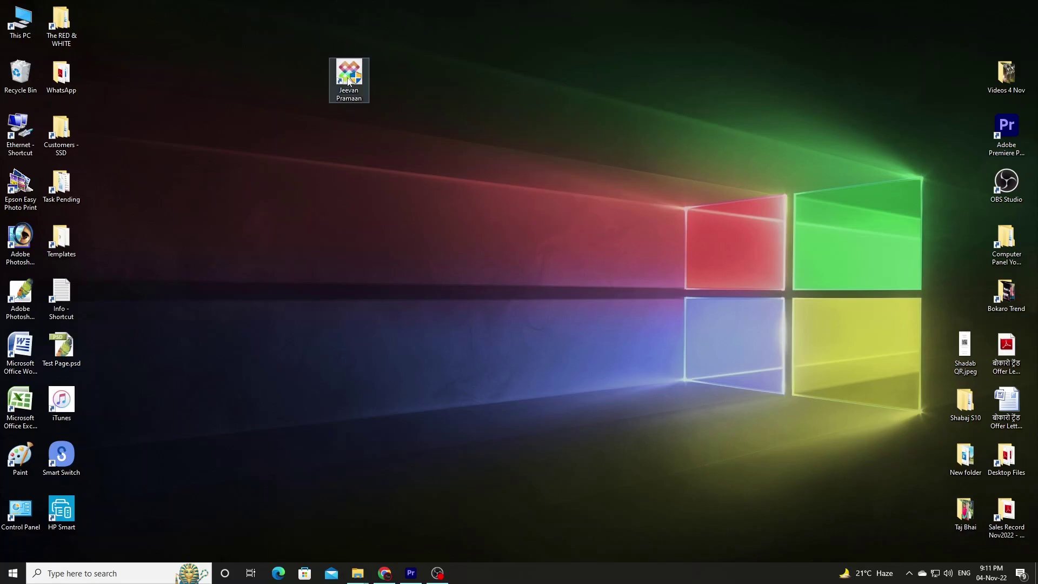
{"action": "double_click", "coordinate": [349, 77]}
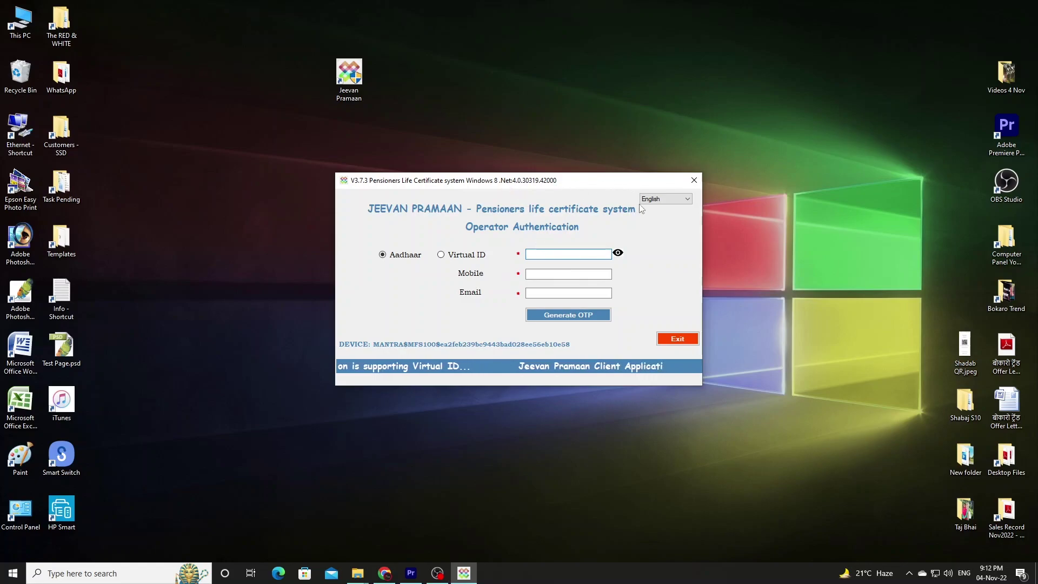
Keep English as the language and enter the operator's Aadhaar and mobile numbers.
{"action": "left_click", "coordinate": [668, 200]}
{"action": "left_click", "coordinate": [665, 208]}
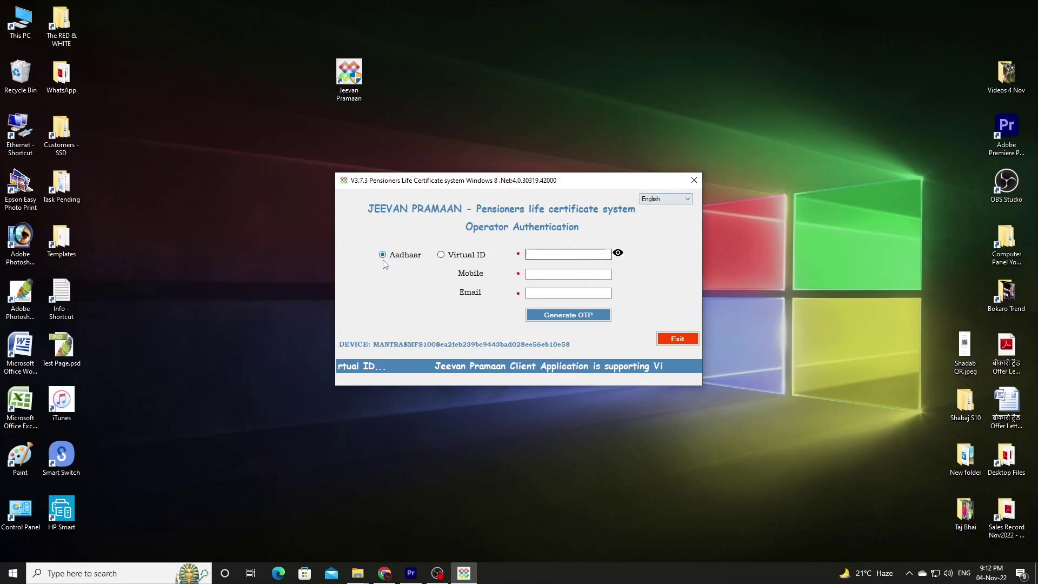
{"action": "left_click", "coordinate": [527, 255]}
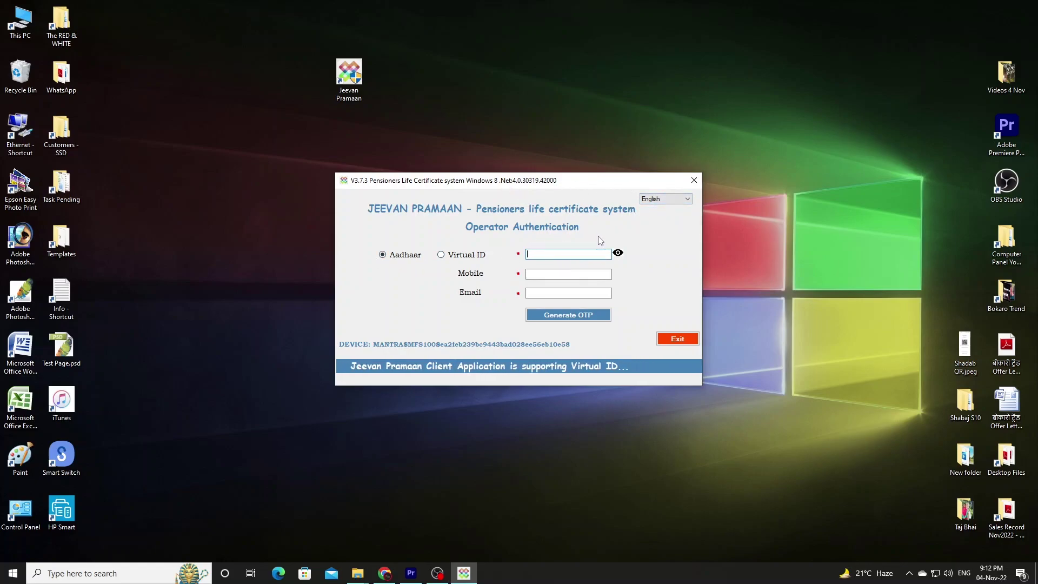
{"action": "type", "text": "••••"}
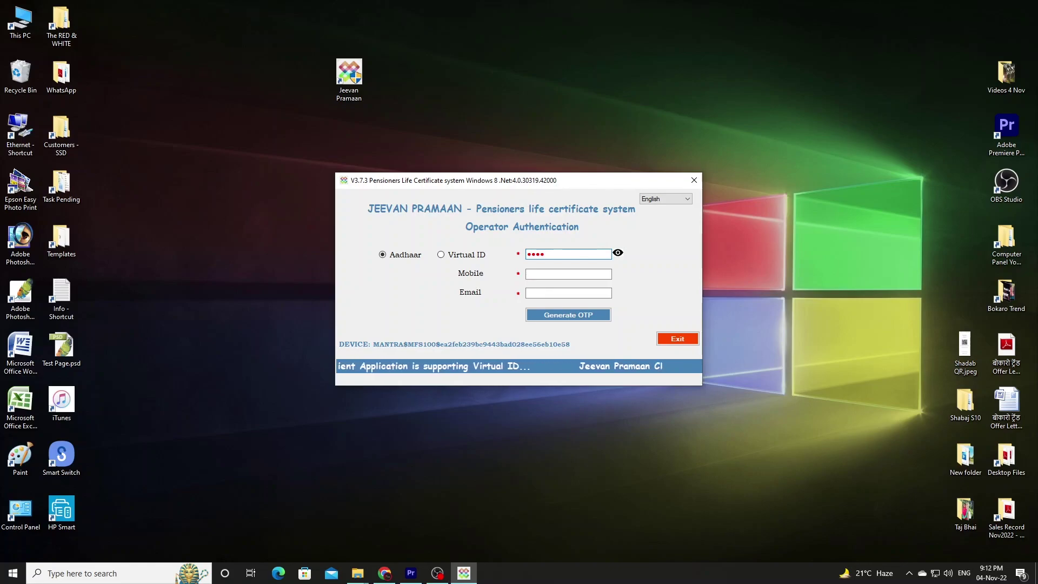
{"action": "type", "text": "••••••••"}
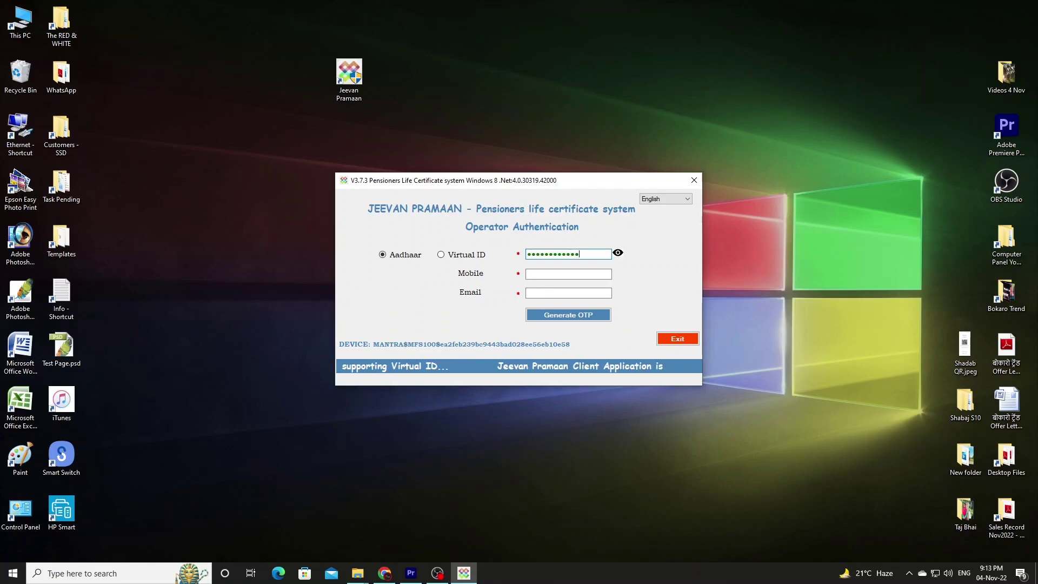
{"action": "key", "text": "Tab"}
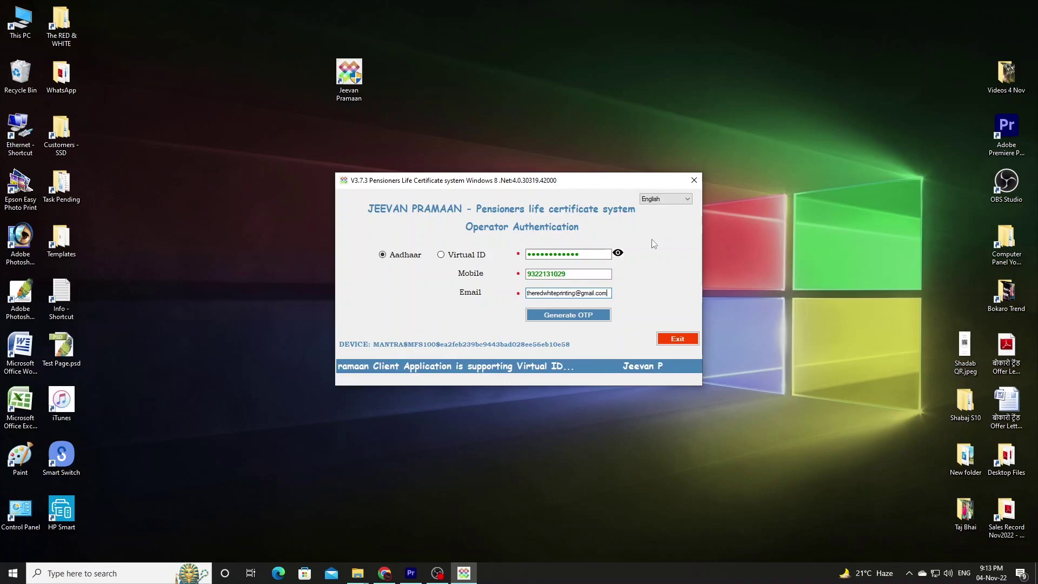
Generate the operator OTP and verify it with the received code.
{"action": "left_click", "coordinate": [562, 320]}
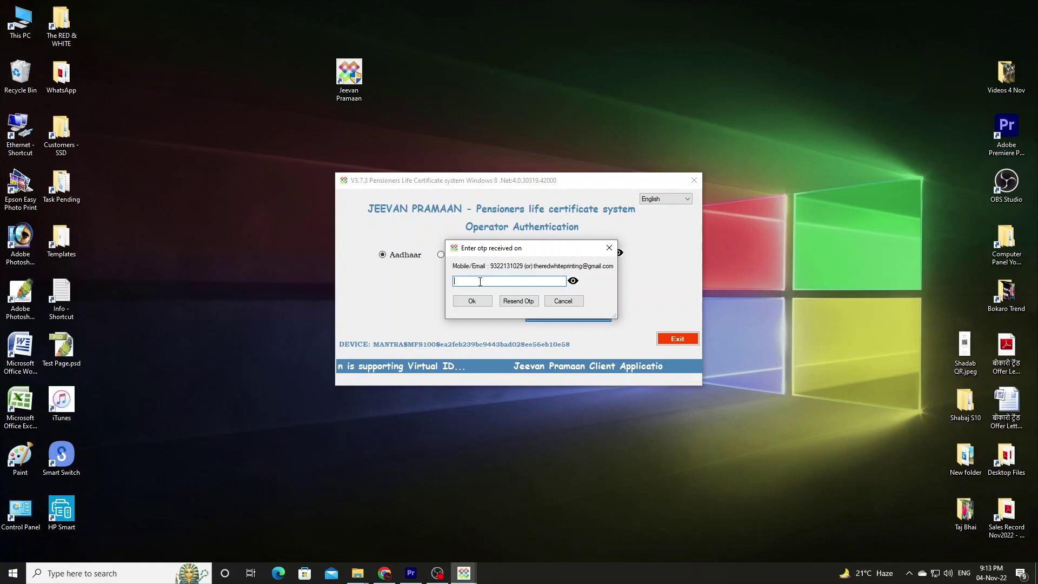
{"action": "type", "text": "••••••"}
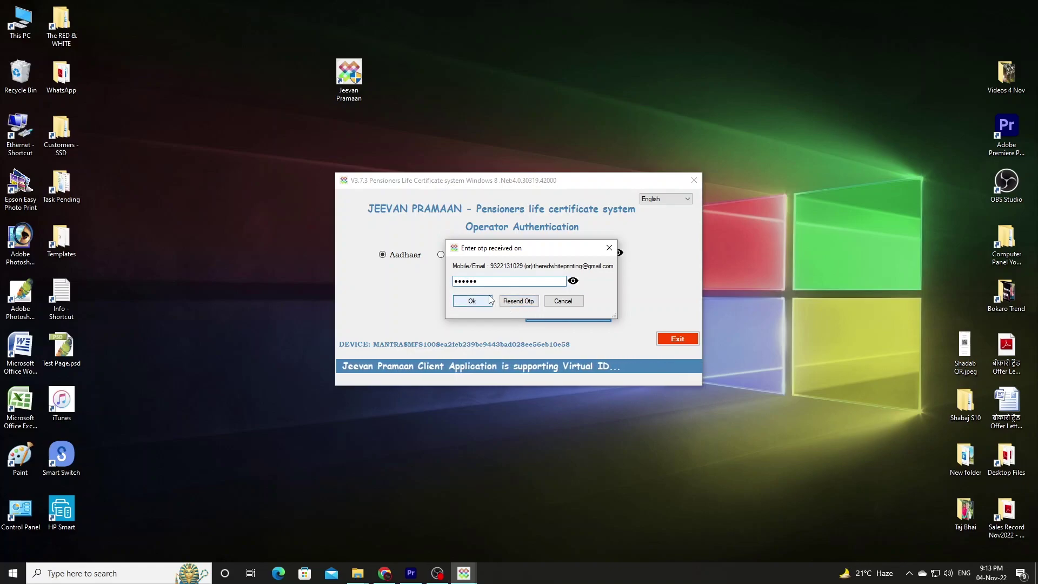
{"action": "left_click", "coordinate": [472, 301]}
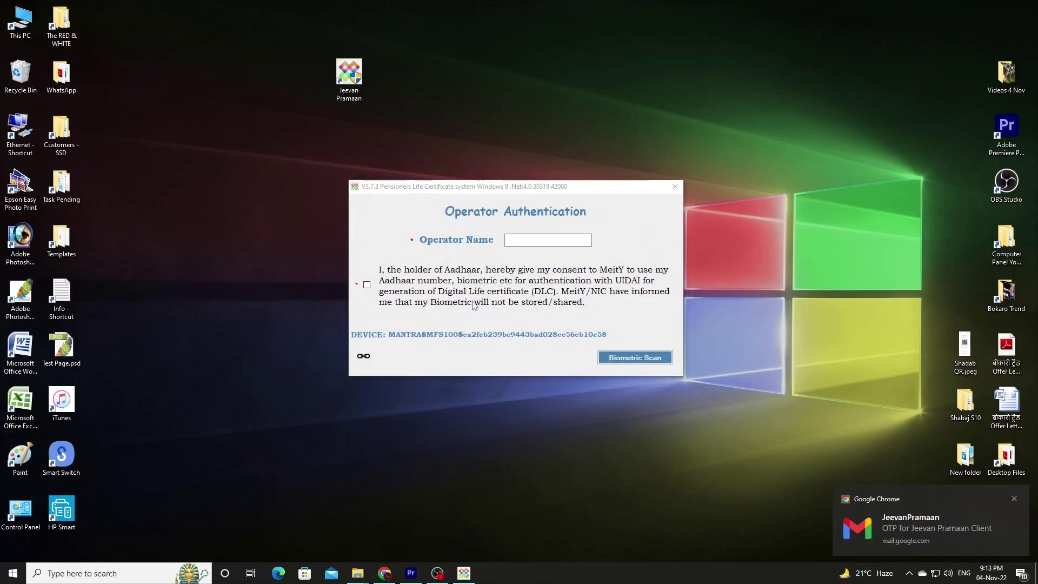
Authenticate the operator with their name, Aadhaar consent and fingerprint scan, then acknowledge the success message.
{"action": "left_click", "coordinate": [527, 238]}
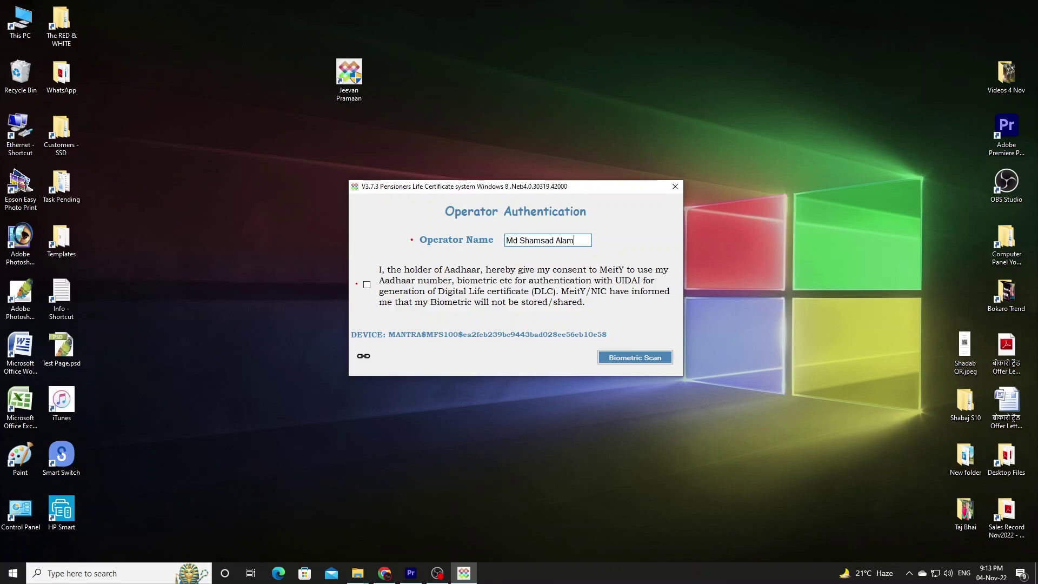
{"action": "left_click", "coordinate": [370, 286]}
{"action": "left_click", "coordinate": [635, 359]}
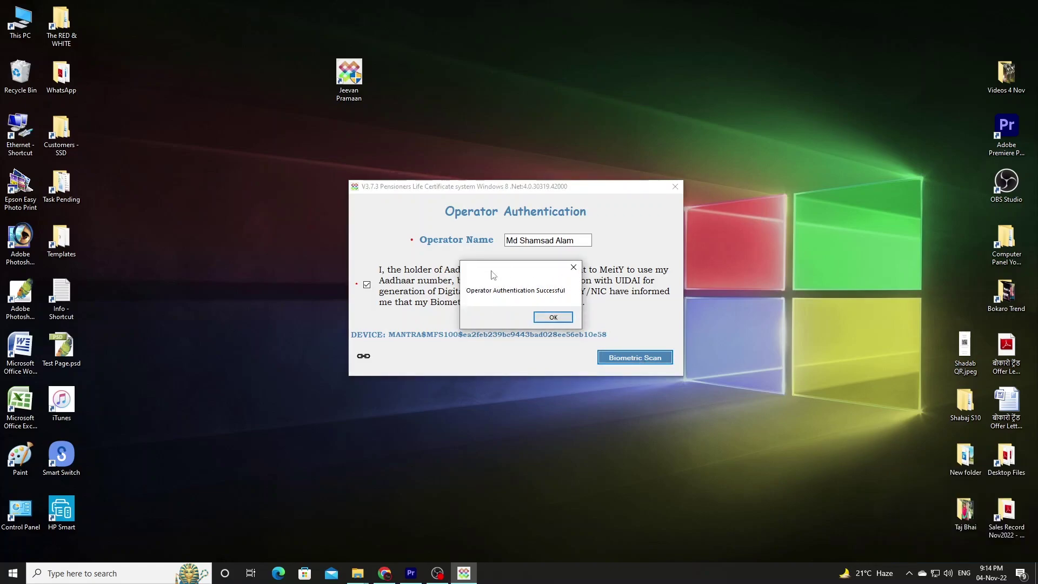
{"action": "left_click", "coordinate": [553, 317]}
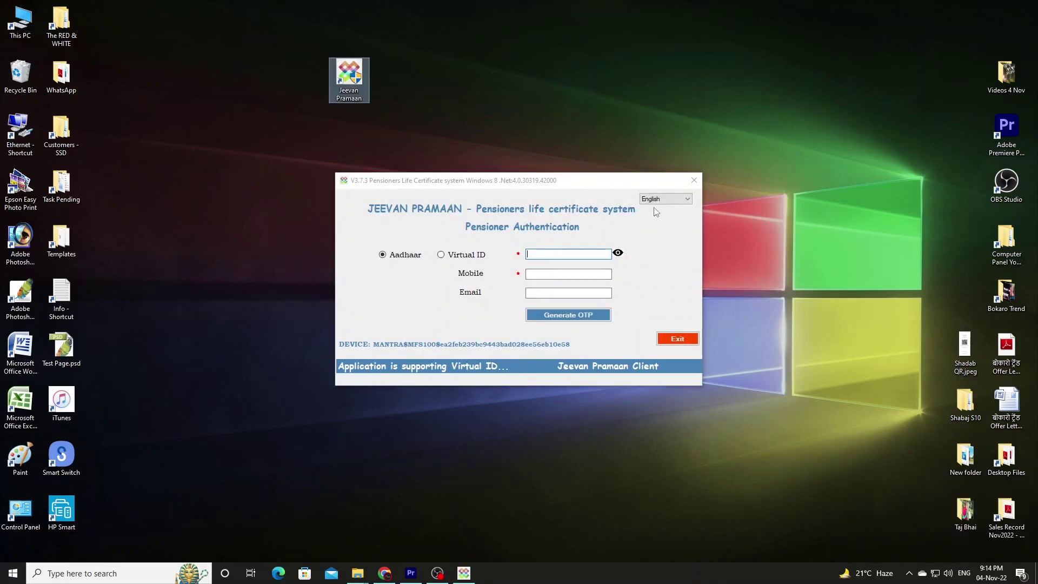
Exit the Jeevan Pramaan application from its Pensioner Authentication screen.
{"action": "left_click", "coordinate": [571, 187]}
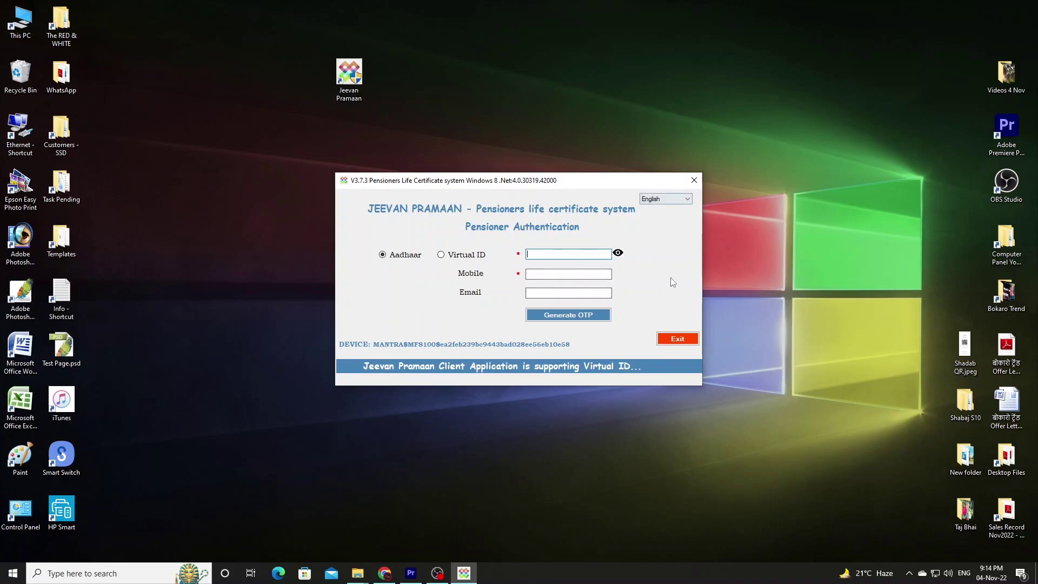
{"action": "left_click", "coordinate": [677, 339]}
{"action": "right_click", "coordinate": [463, 168]}
Drag the Jeevan Pramaan shortcut to the desktop's top centre and refresh the desktop.
{"action": "left_click", "coordinate": [358, 93]}
{"action": "left_click_drag", "start_coordinate": [357, 93], "coordinate": [513, 36]}
{"action": "right_click", "coordinate": [475, 115]}
{"action": "left_click", "coordinate": [493, 146]}
{"action": "right_click", "coordinate": [464, 99]}
{"action": "left_click", "coordinate": [493, 133]}
{"action": "right_click", "coordinate": [500, 130]}
{"action": "left_click", "coordinate": [542, 164]}
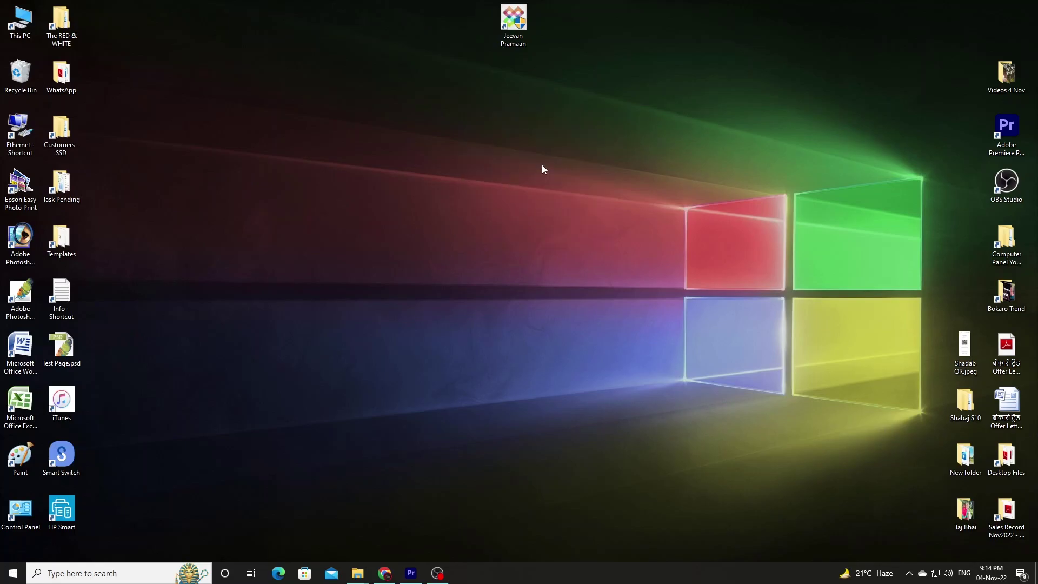